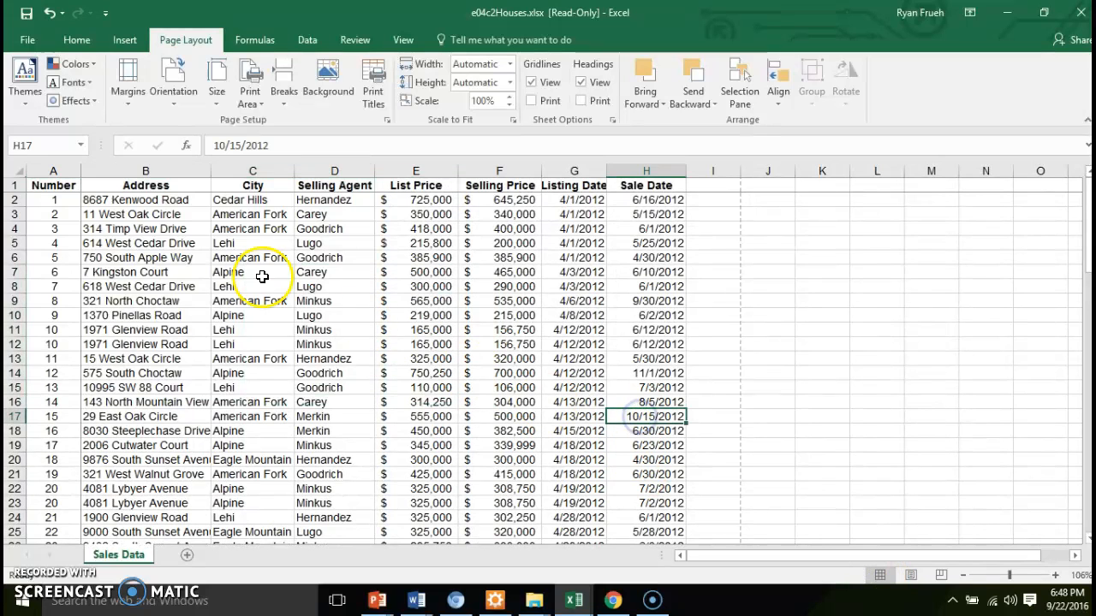
- Create a table with headers from the range A1:H19 on the Sales Data sheet
mouse_move(67, 188)
mouse_down()
mouse_move(526, 274)
mouse_move(606, 338)
mouse_move(622, 451)
mouse_up()
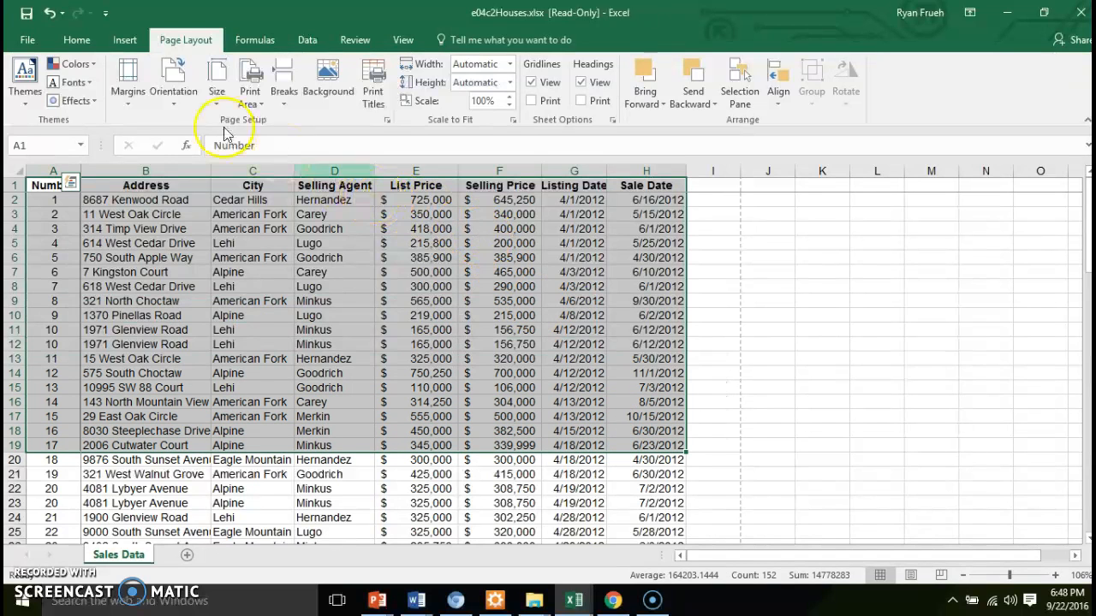
click(130, 47)
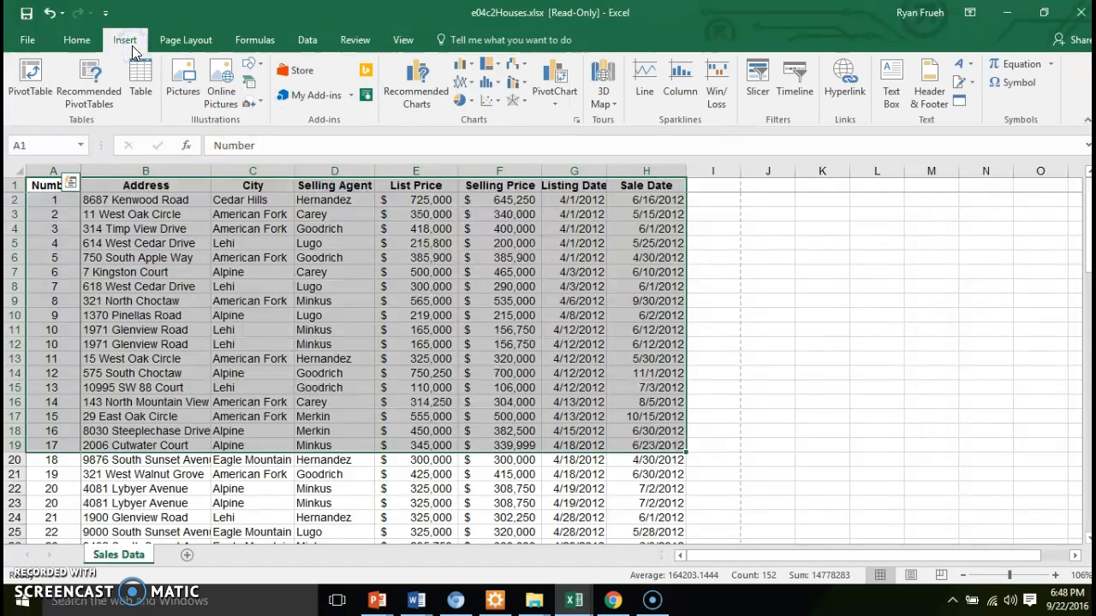
click(145, 81)
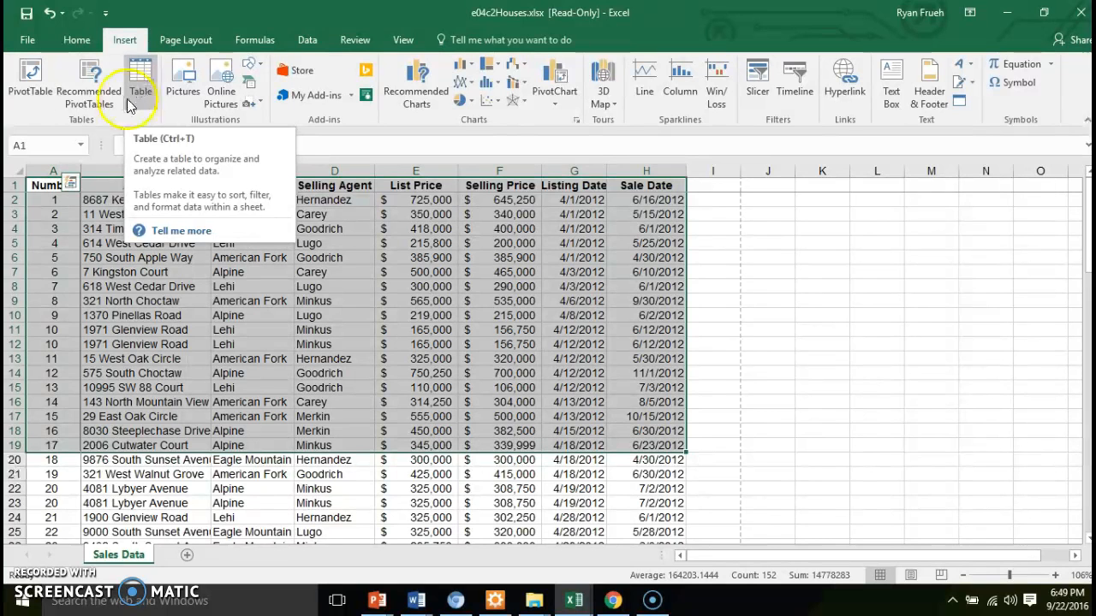
click(144, 99)
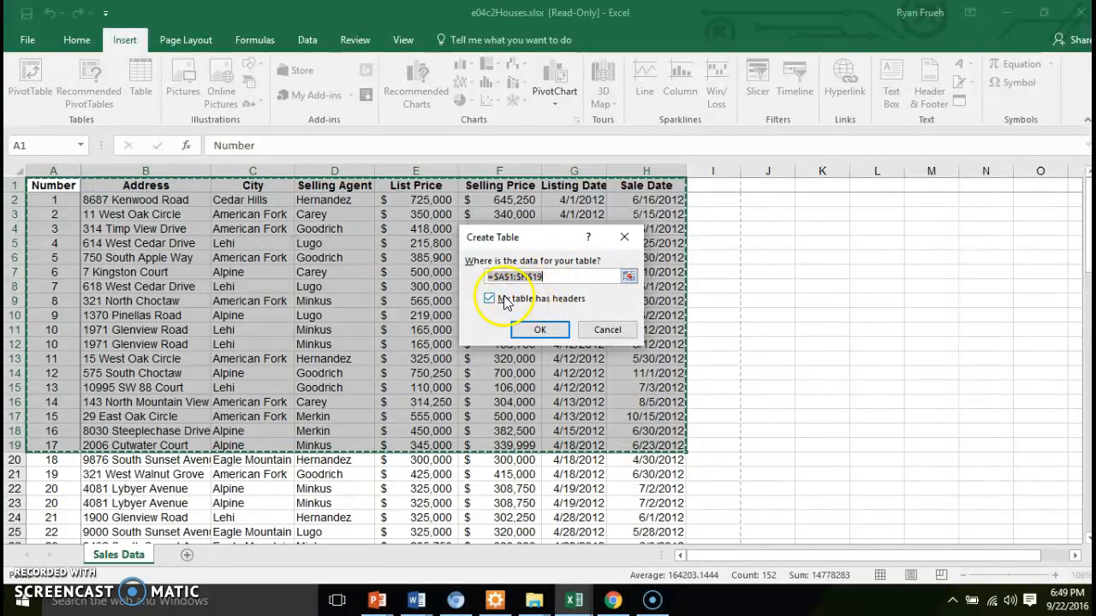
click(538, 332)
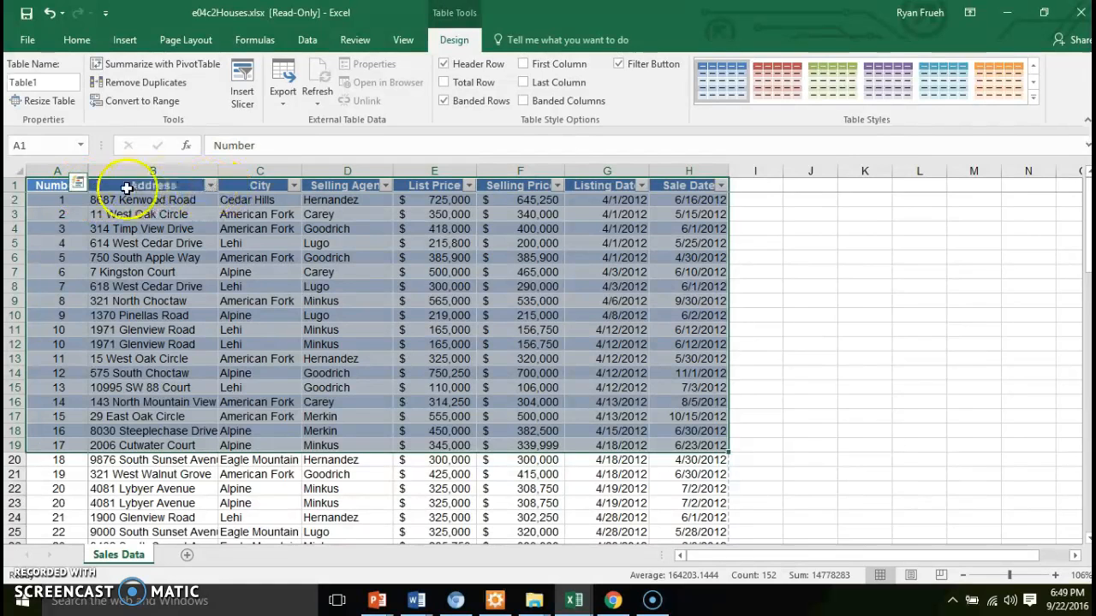
- Filter the table's City column to Cedar Hills only and restore all cities
click(293, 186)
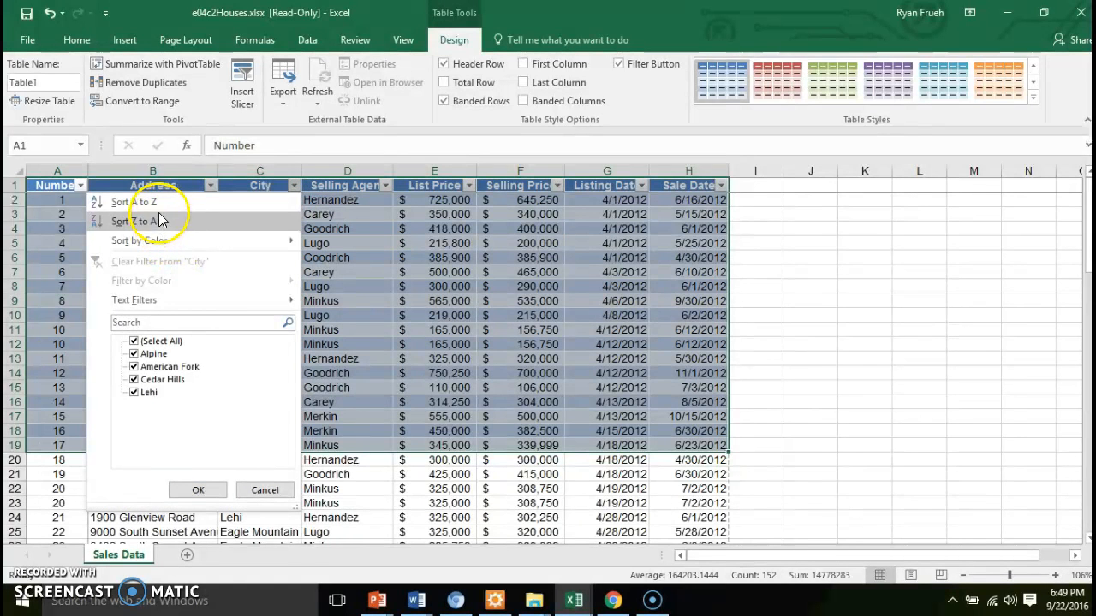
click(133, 341)
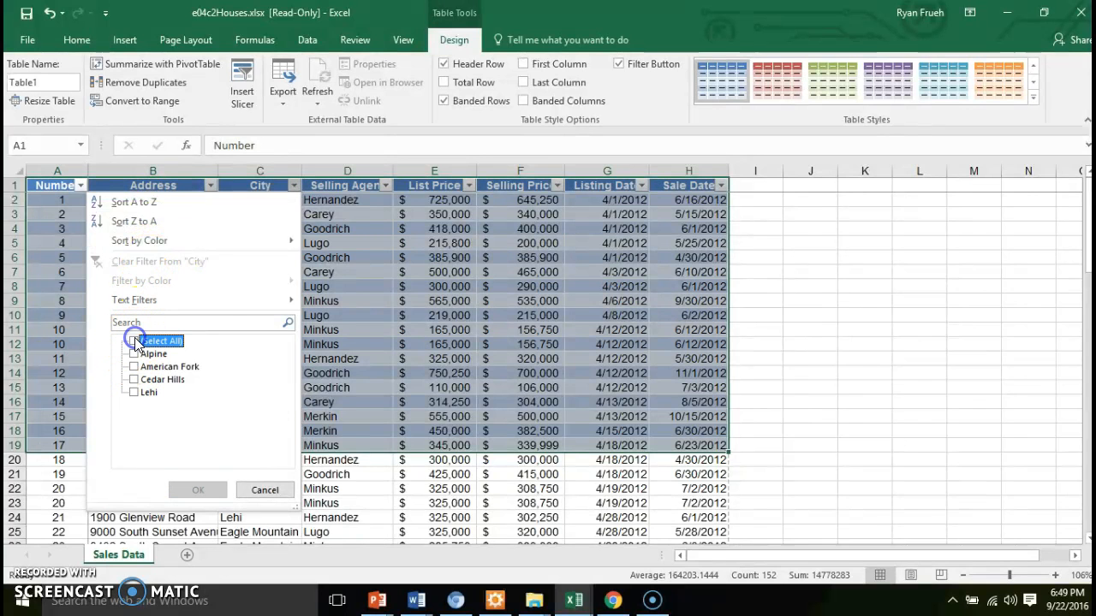
click(134, 380)
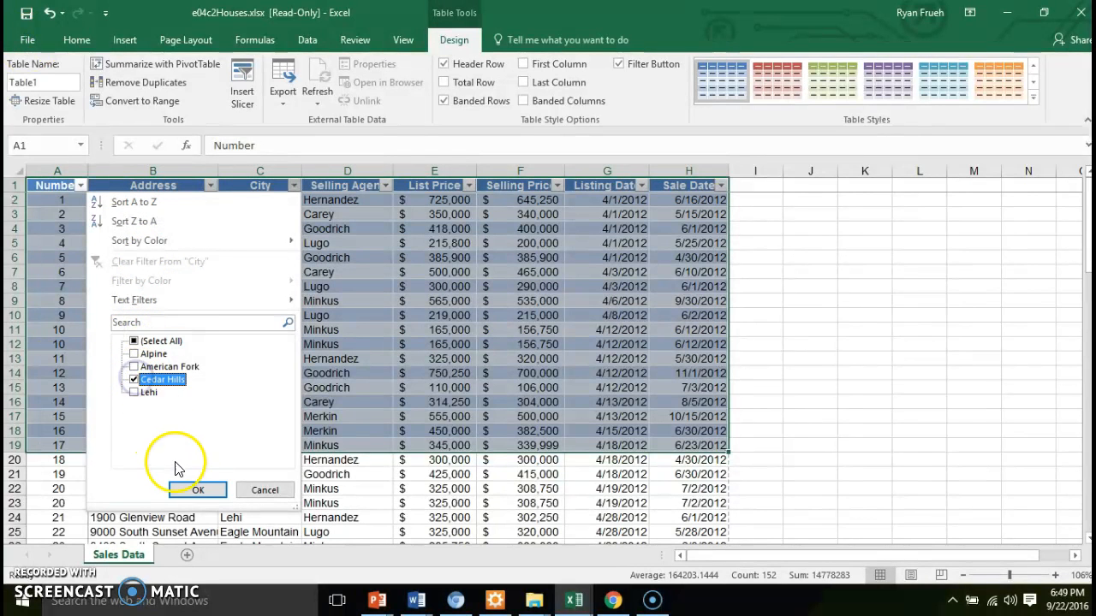
click(197, 489)
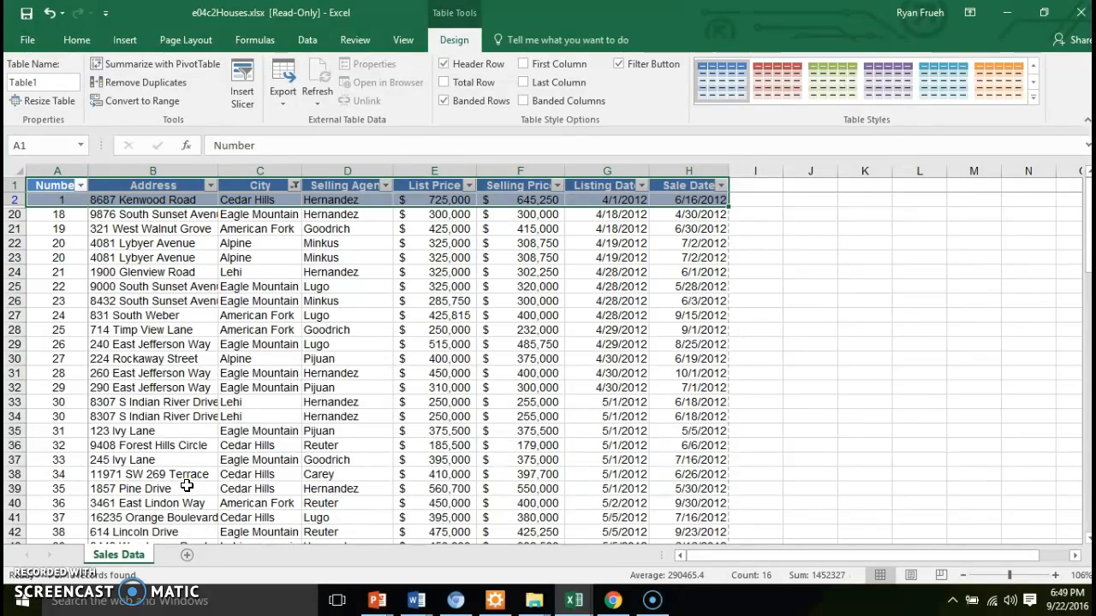
click(294, 186)
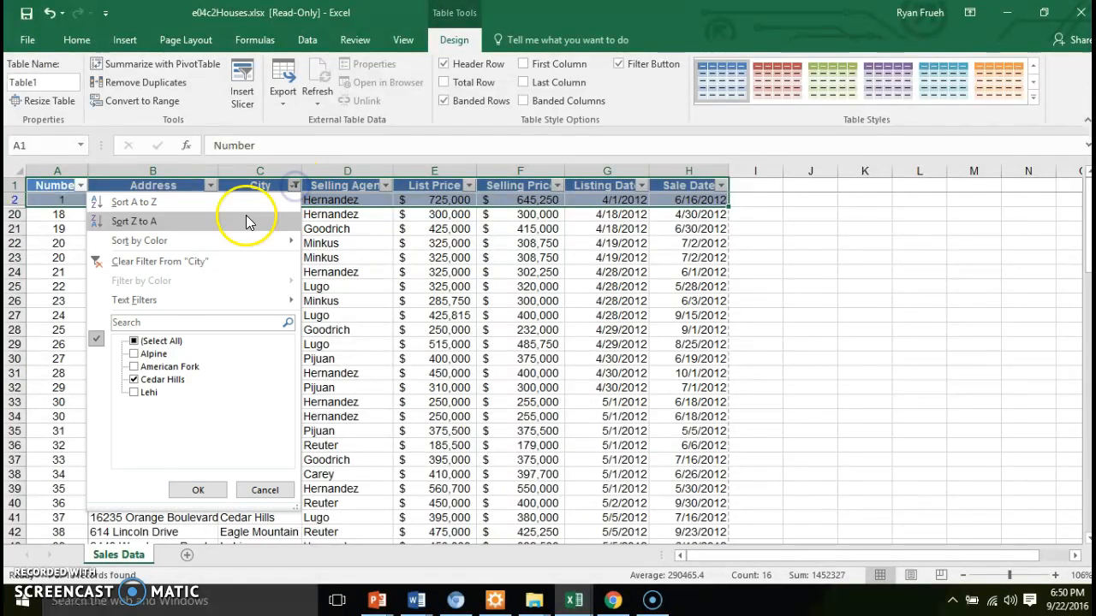
click(198, 490)
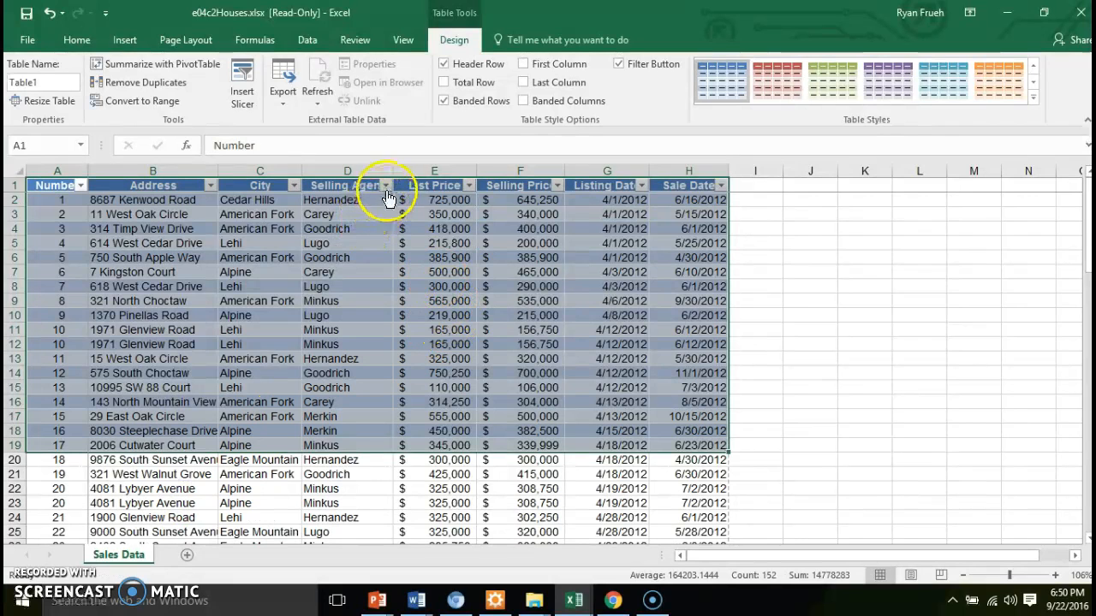
- Filter the Selling Agent column to only the first three agents in its filter list
click(385, 186)
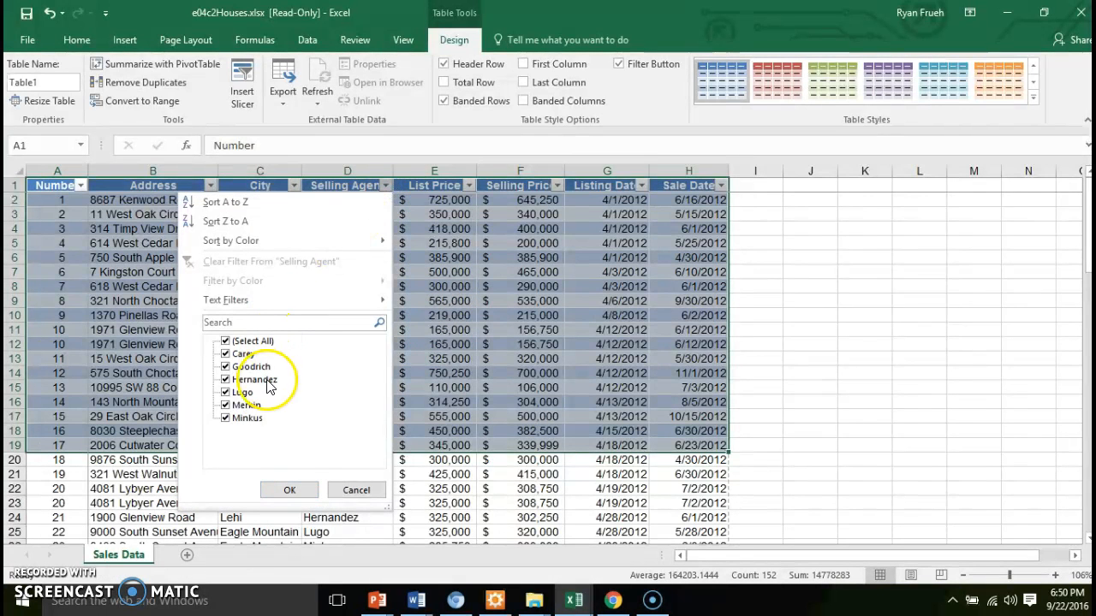
click(248, 340)
click(243, 354)
click(251, 366)
click(253, 379)
click(289, 490)
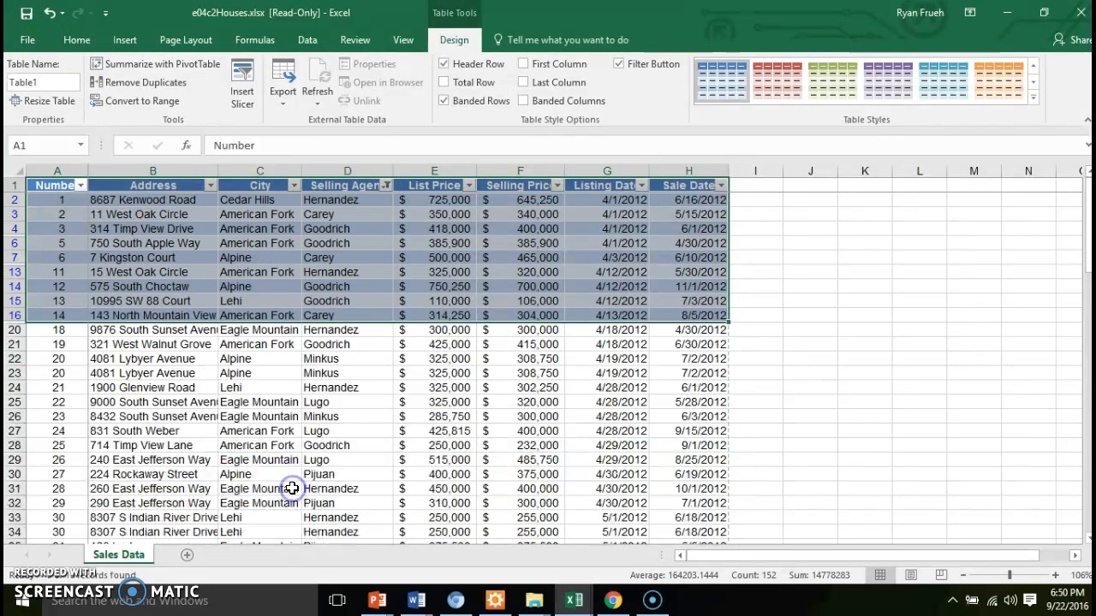
- Restore all agents in the Selling Agent column's filter
click(388, 186)
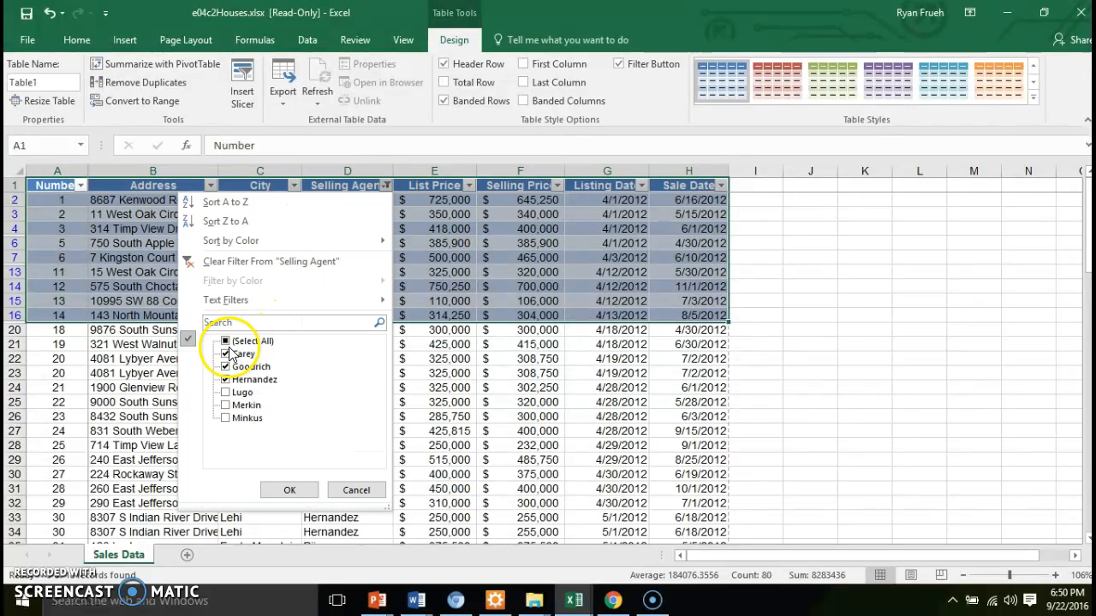
click(29, 12)
click(281, 489)
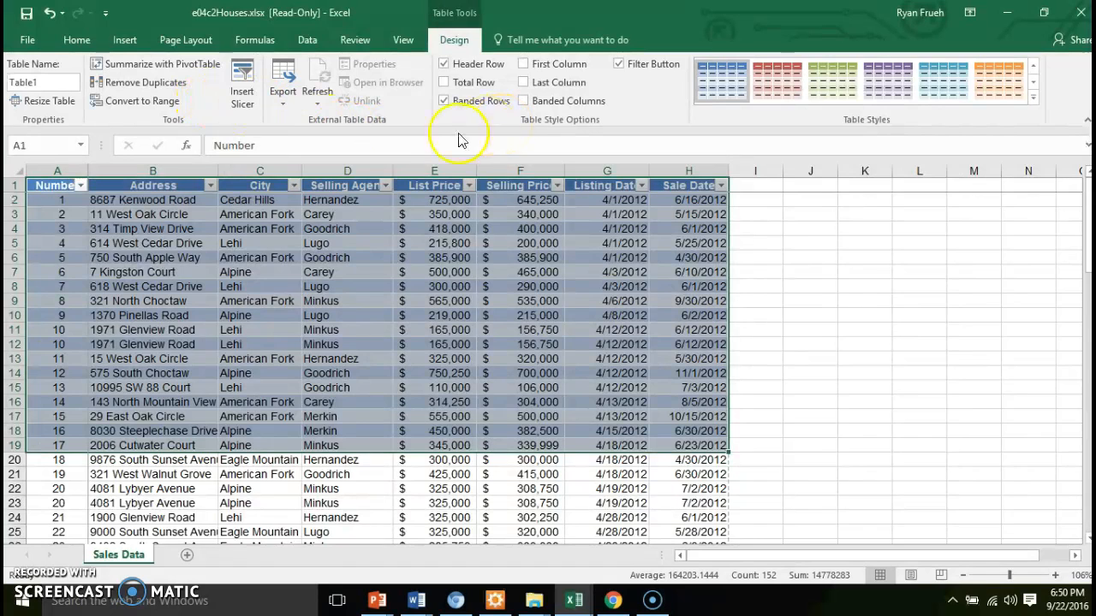
- Try to rename the table as "Housing Sales"
click(47, 285)
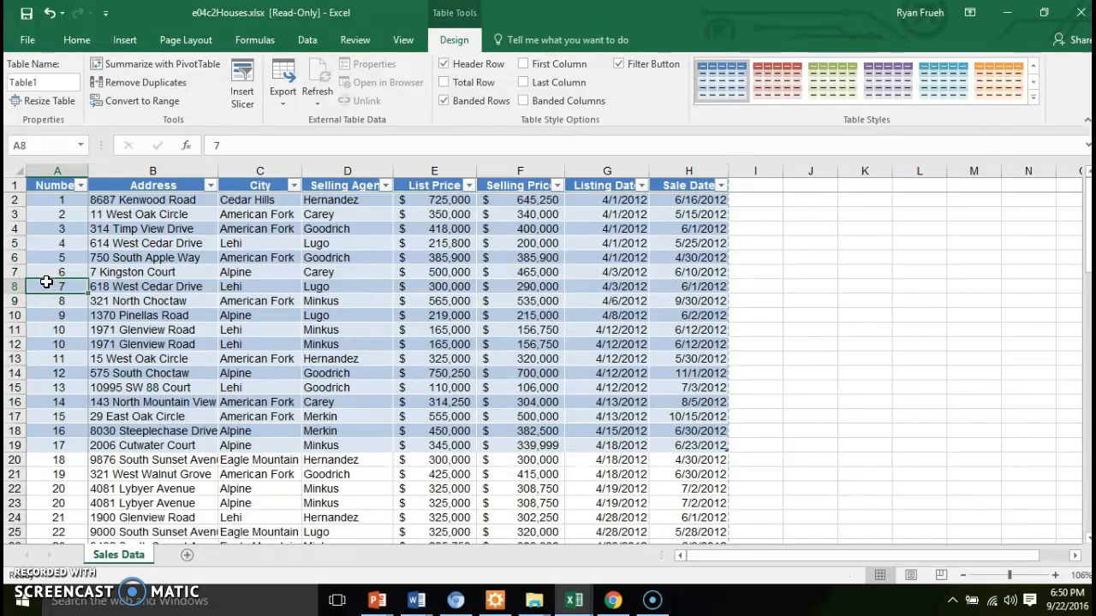
right_click(47, 286)
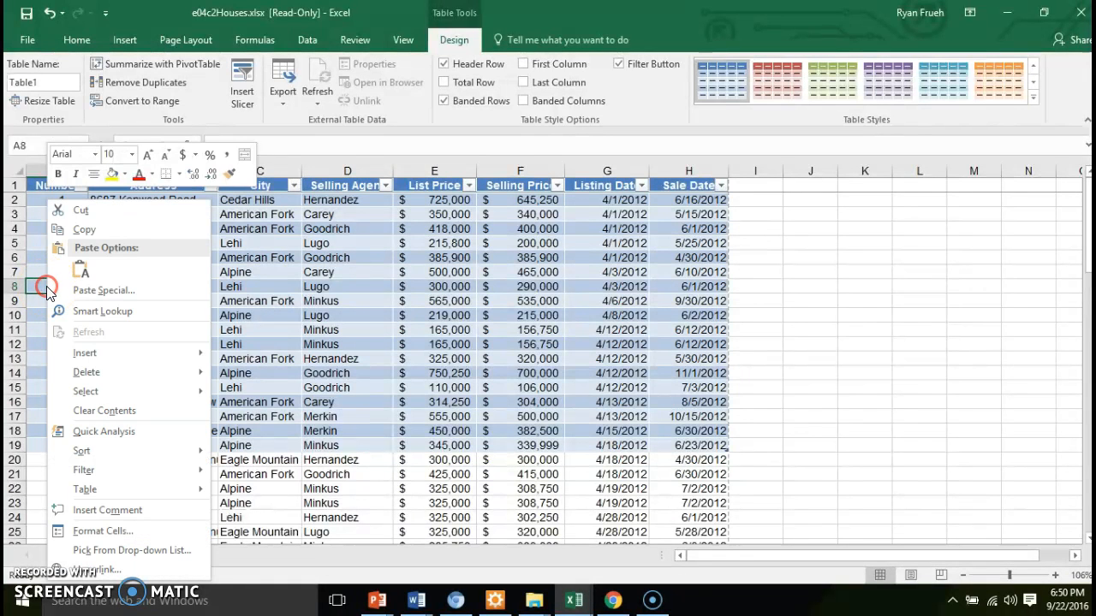
click(49, 89)
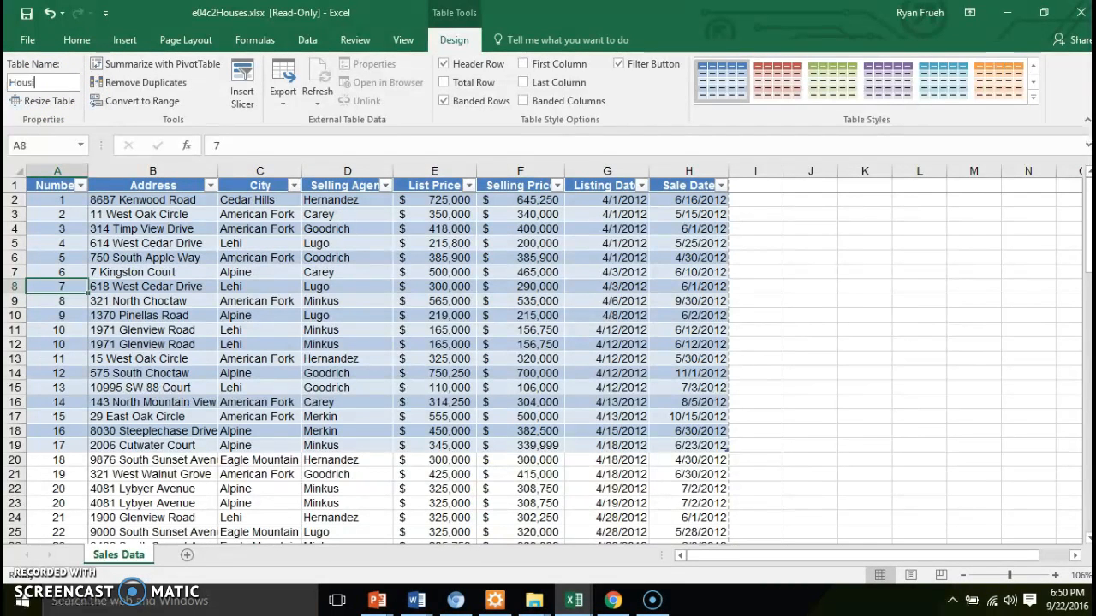
text(Housing Sales)
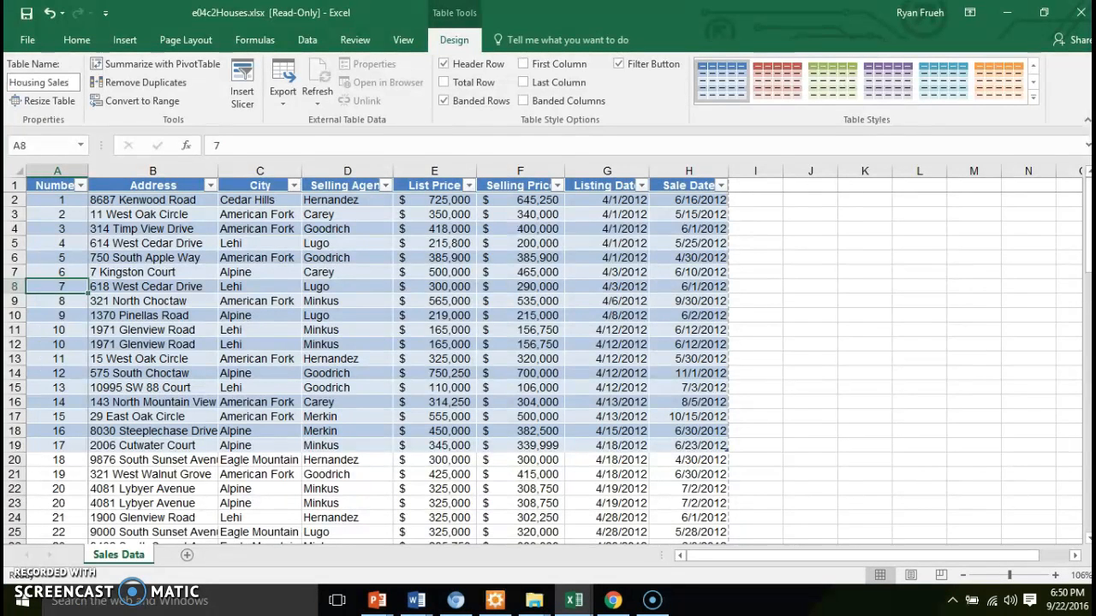
key(Return)
click(553, 366)
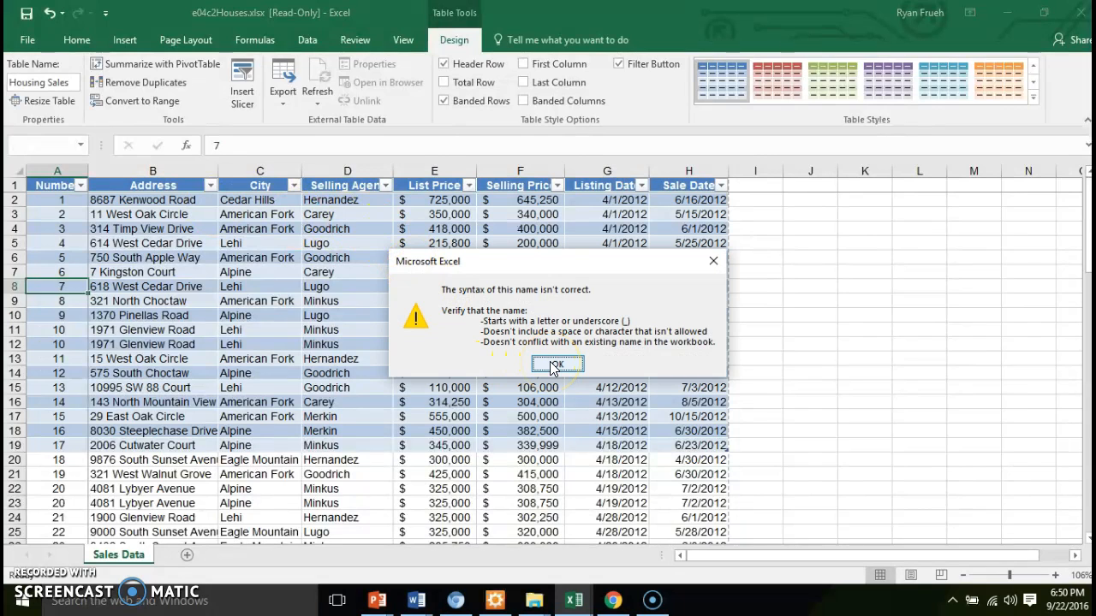
click(553, 366)
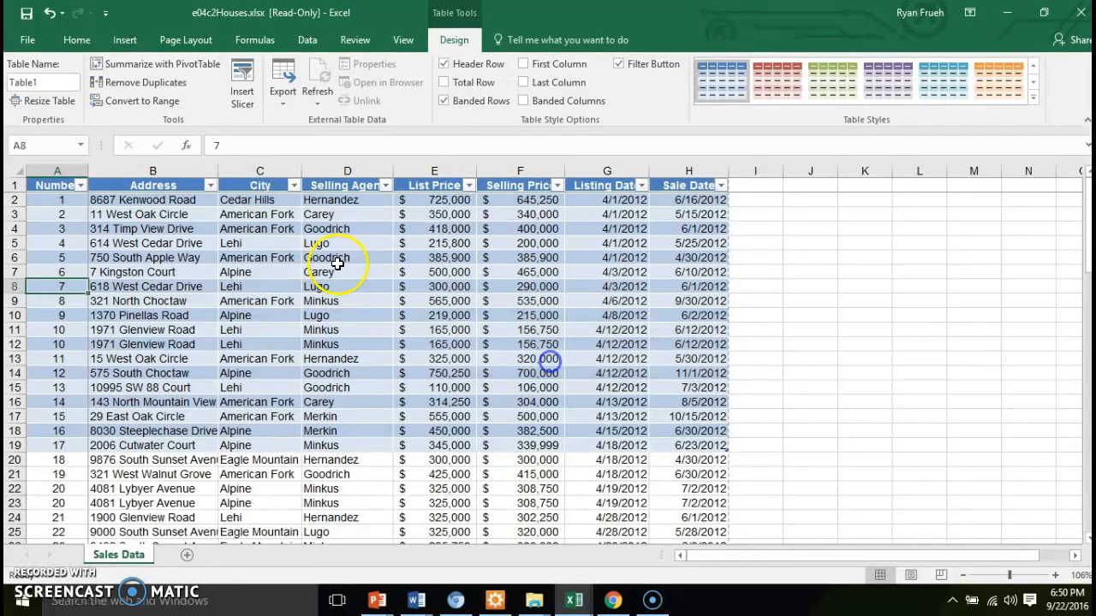
- Rename the table as Housing_Sales
click(44, 83)
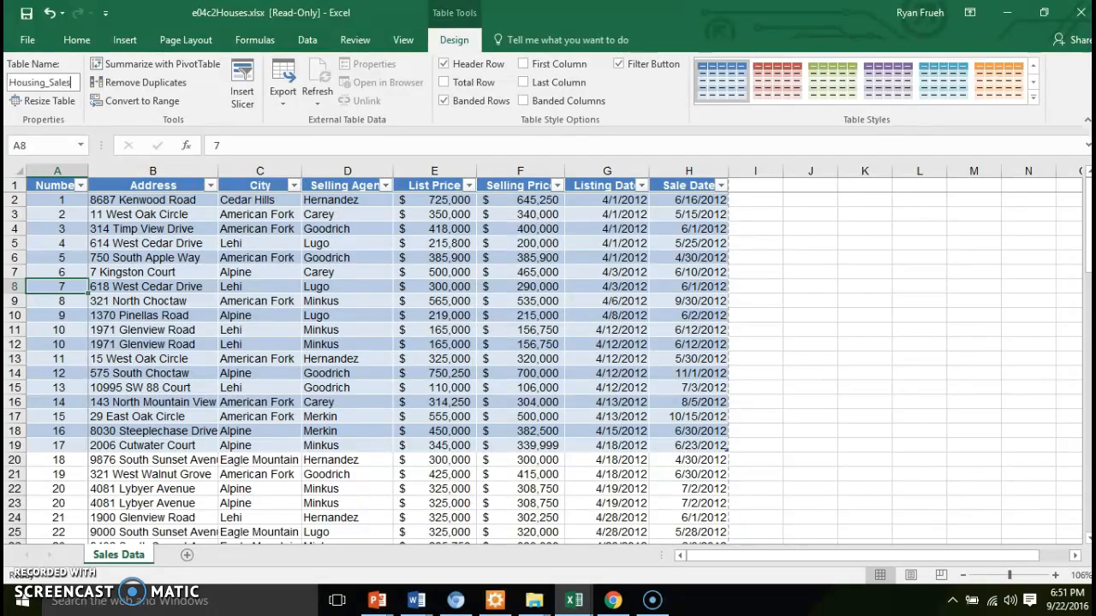
click(364, 202)
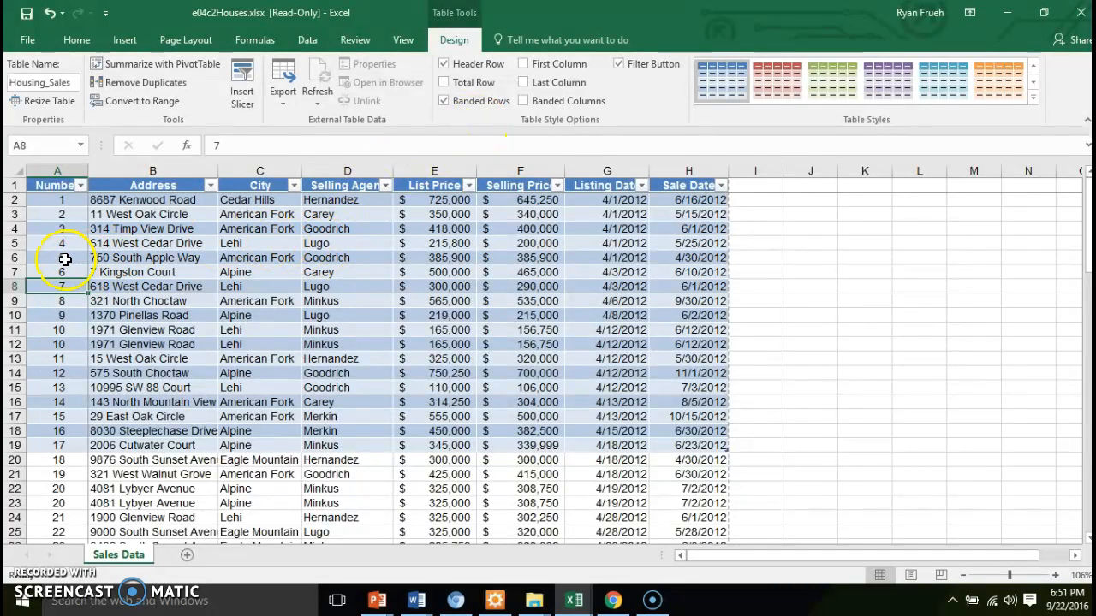
- Apply the orange Table Style Medium 14 to the Housing_Sales table
click(779, 93)
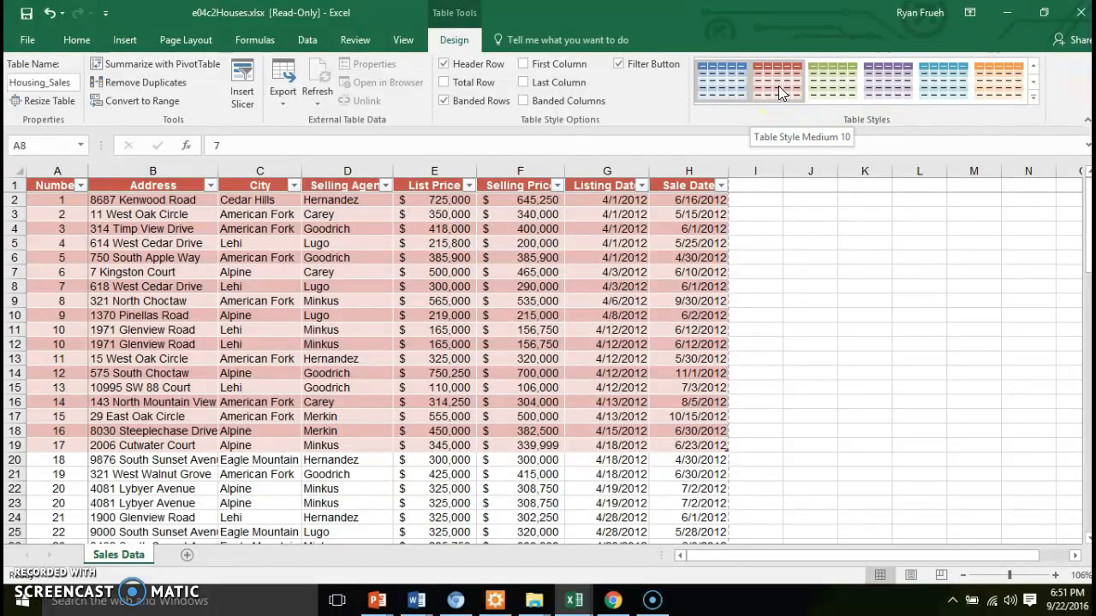
click(813, 89)
click(877, 91)
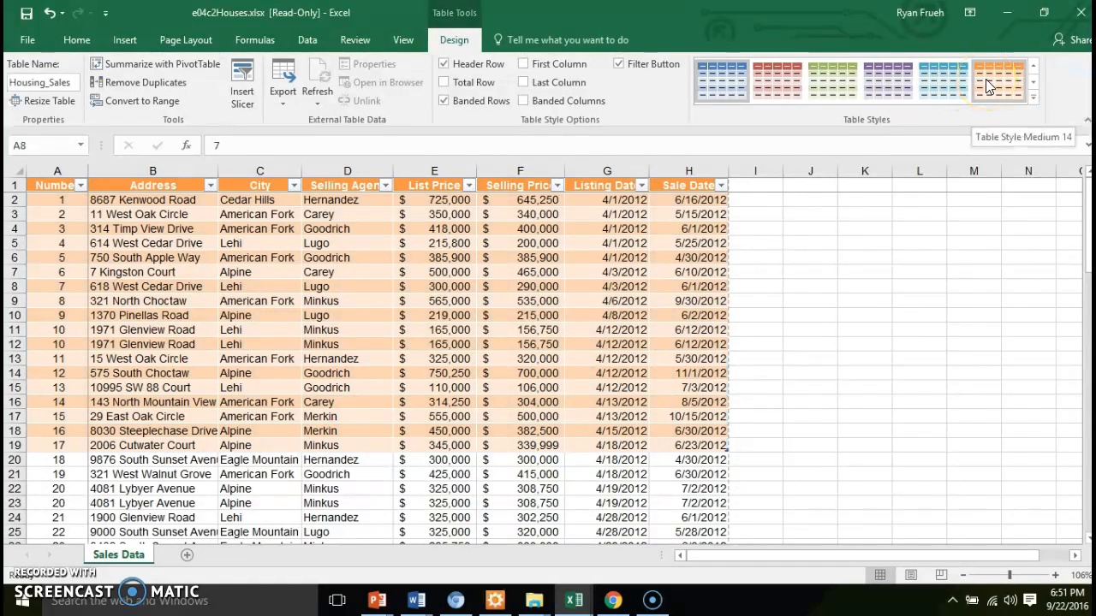
click(985, 79)
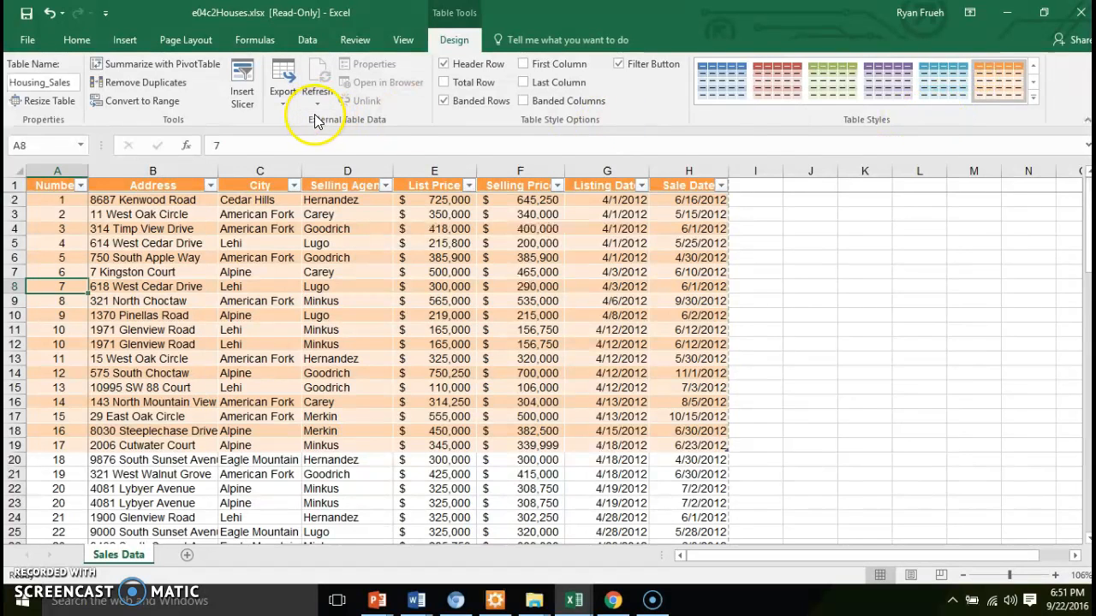
- Remove duplicate rows from the table by comparing all columns, and undo the removal
click(172, 89)
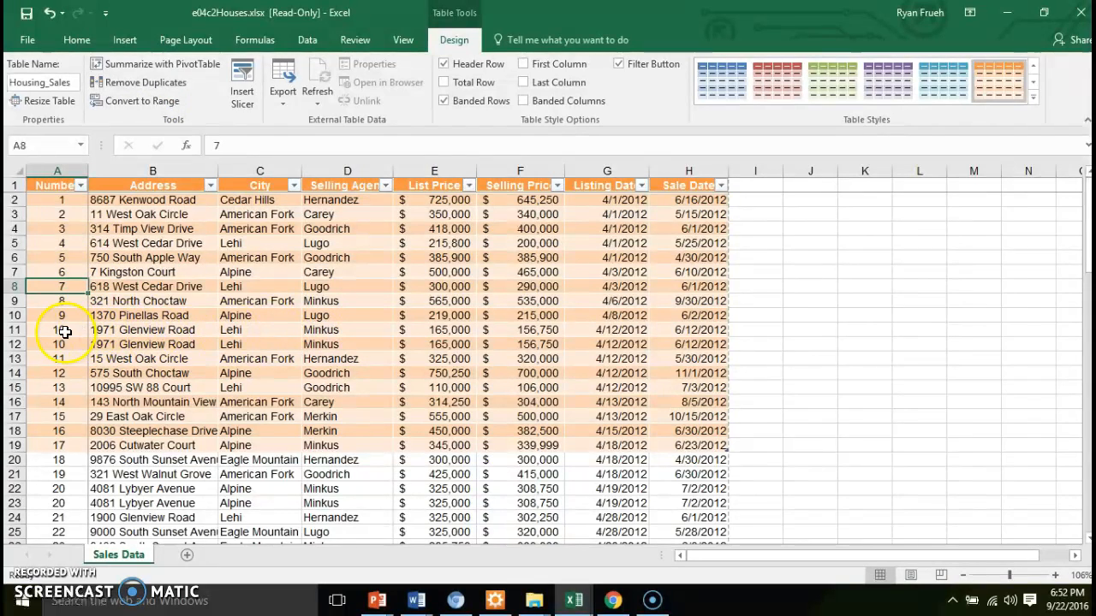
click(163, 86)
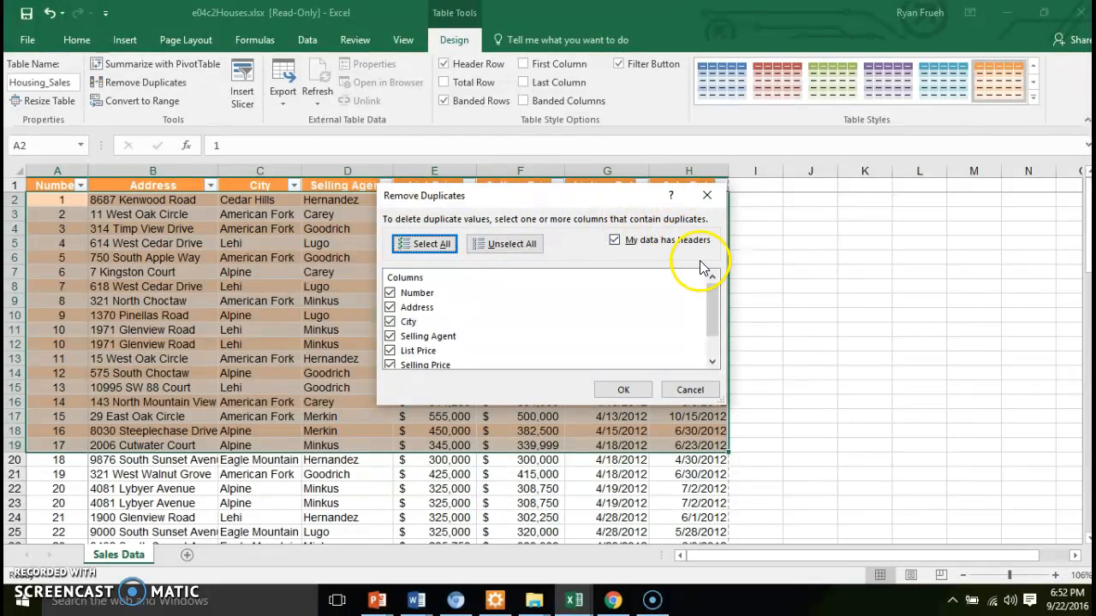
drag(714, 332, 708, 364)
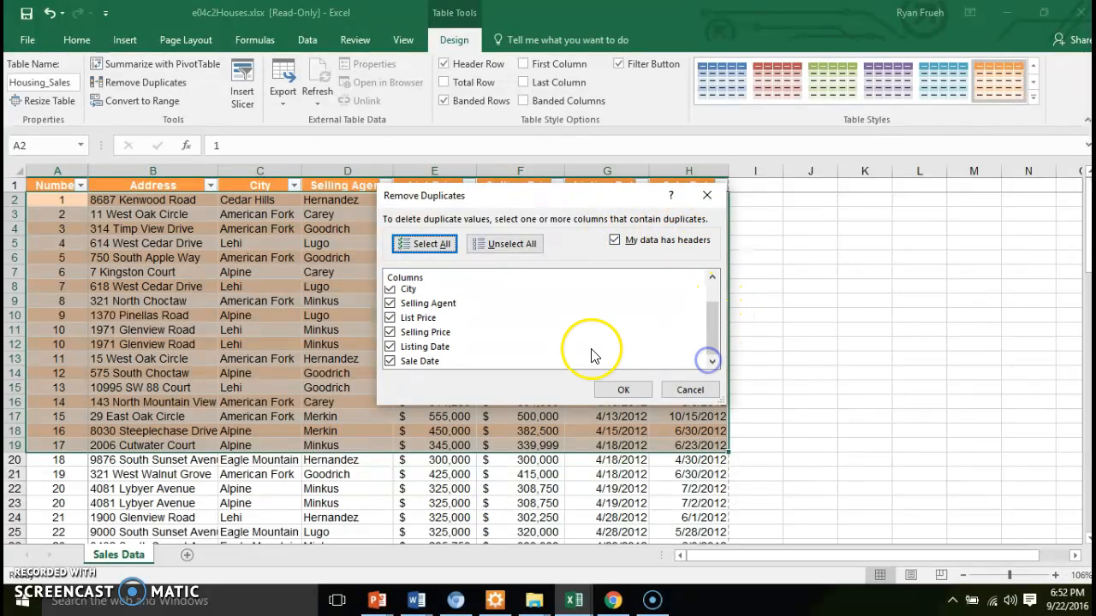
click(605, 391)
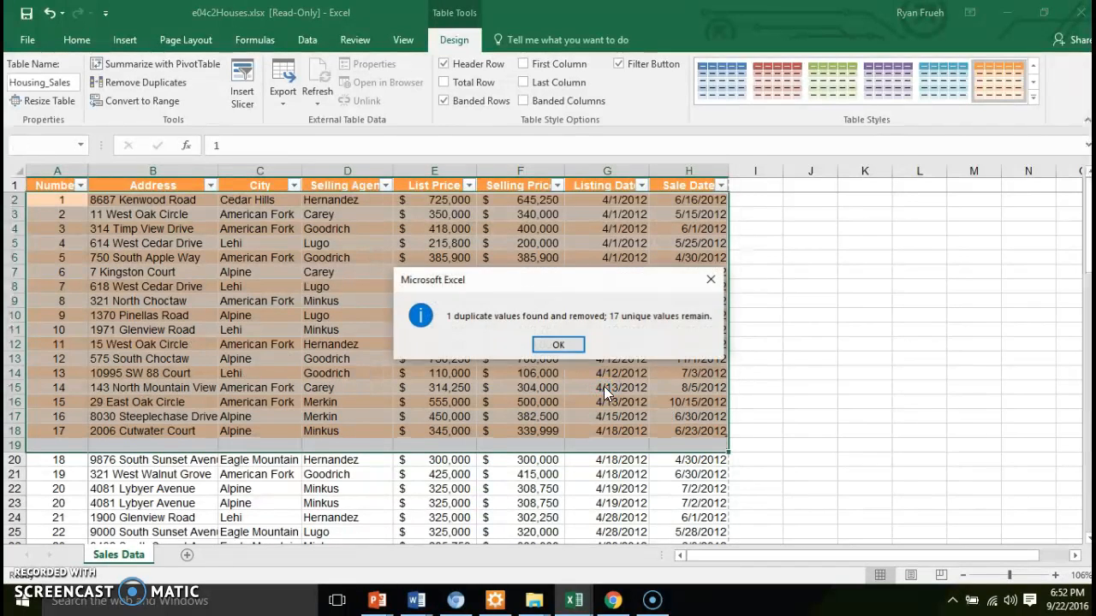
click(558, 344)
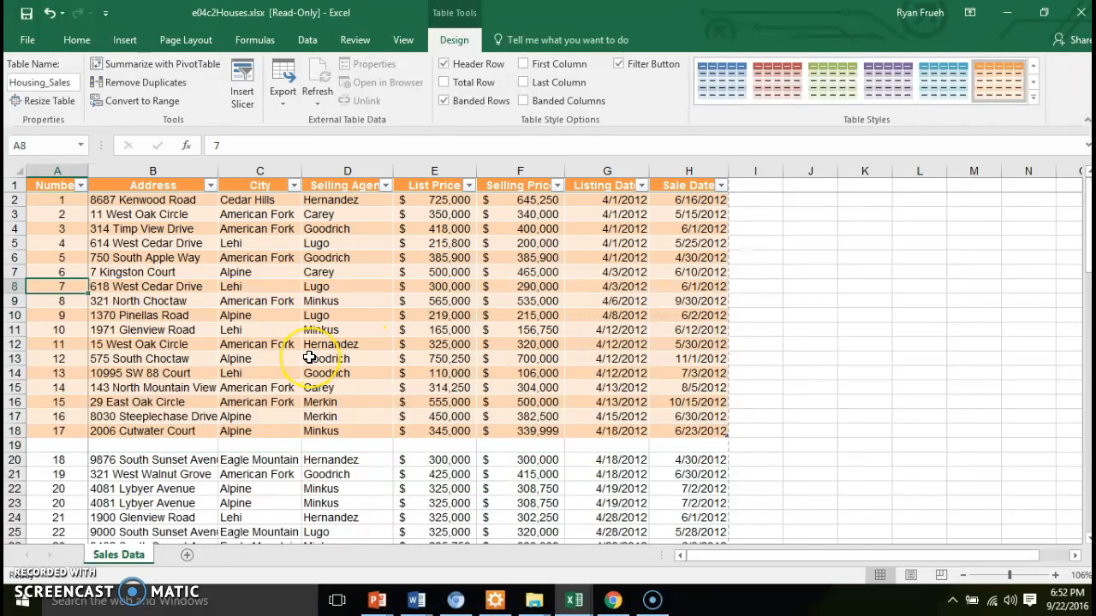
key(ctrl+z)
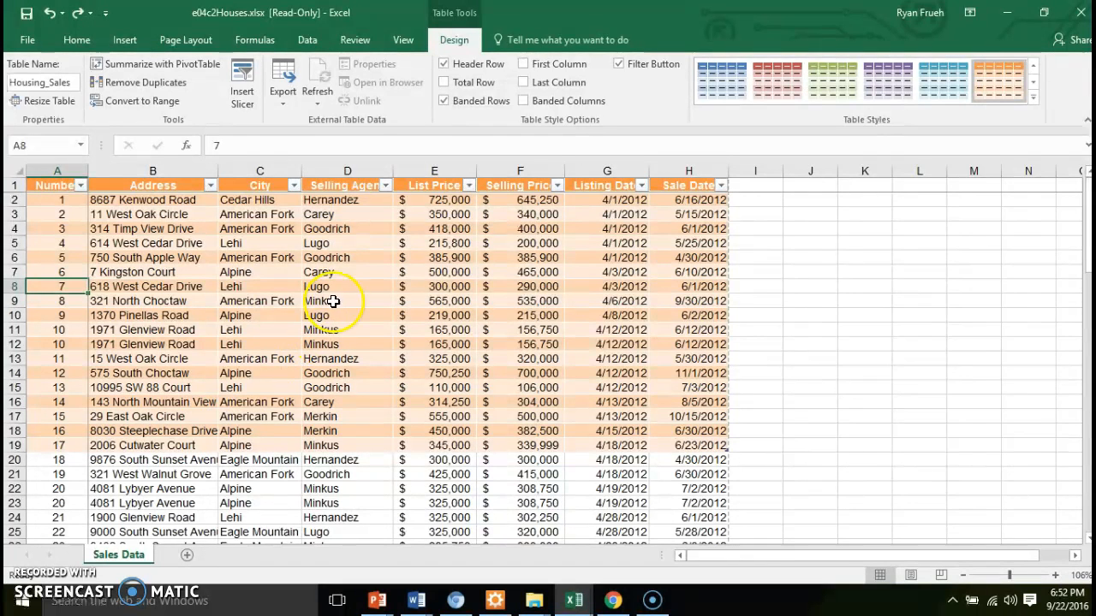
click(385, 186)
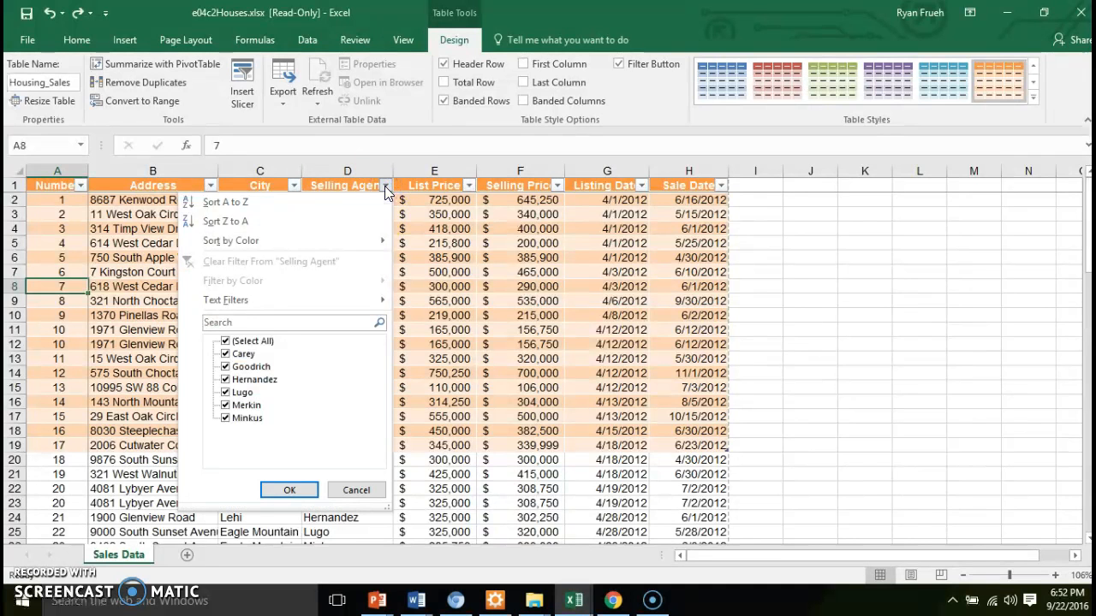
click(385, 186)
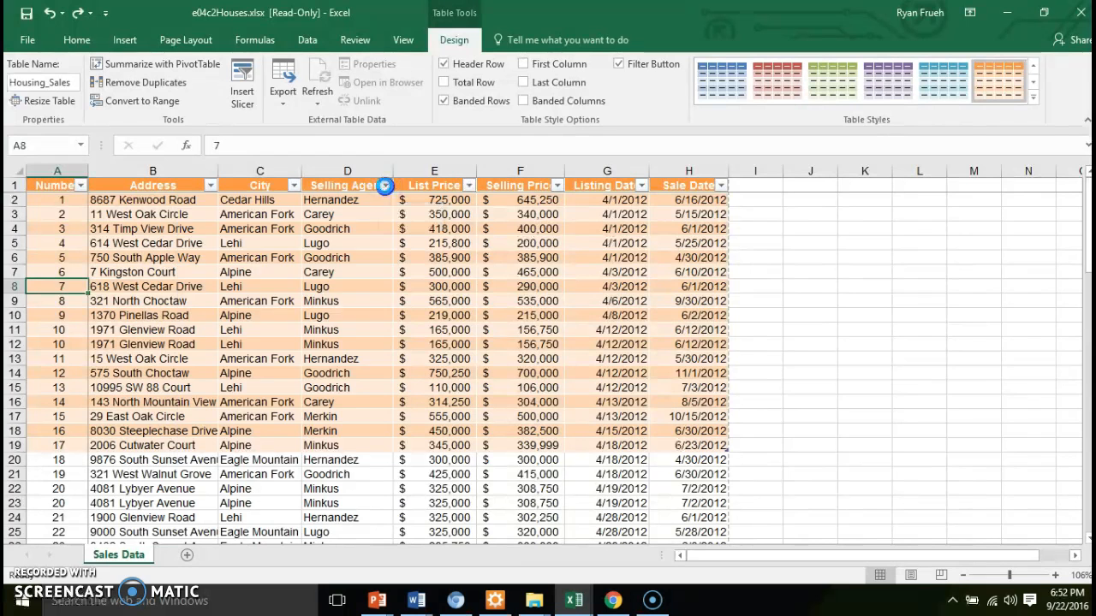
click(385, 186)
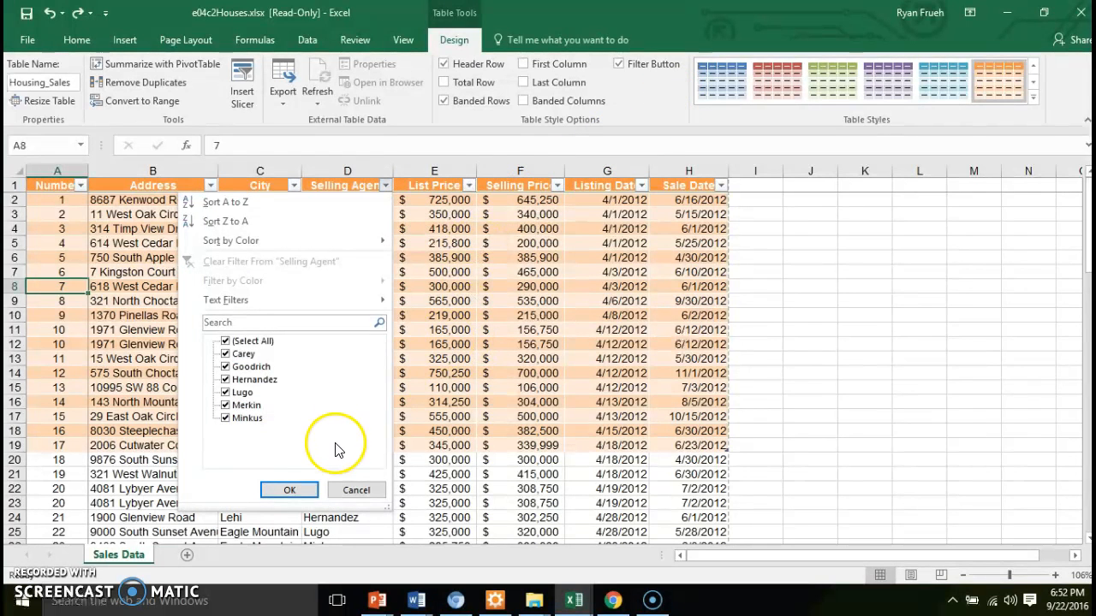
click(356, 489)
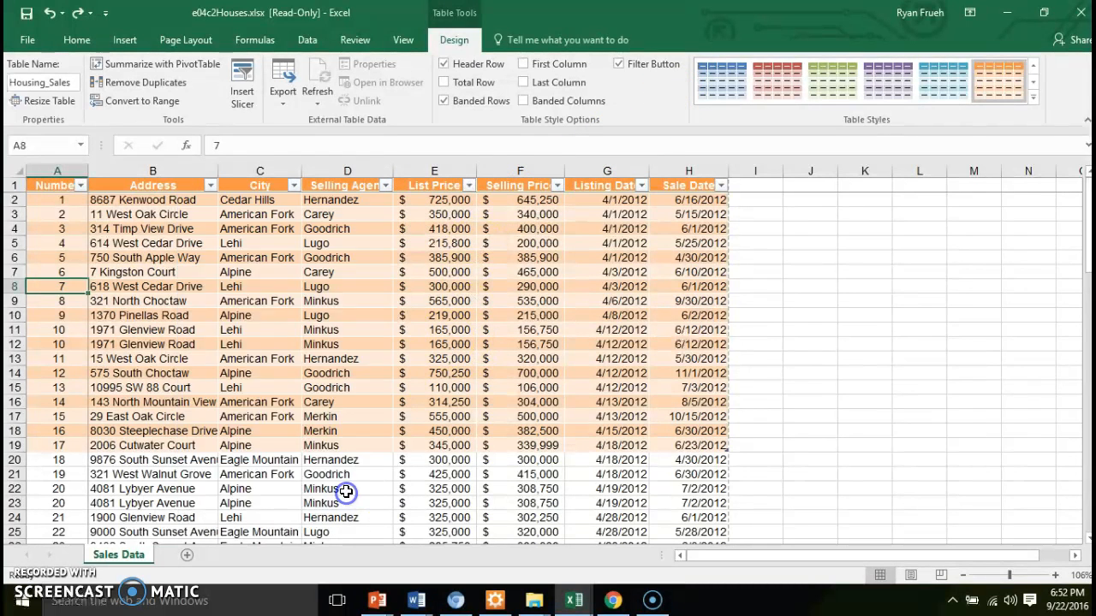
click(16, 271)
right_click(17, 272)
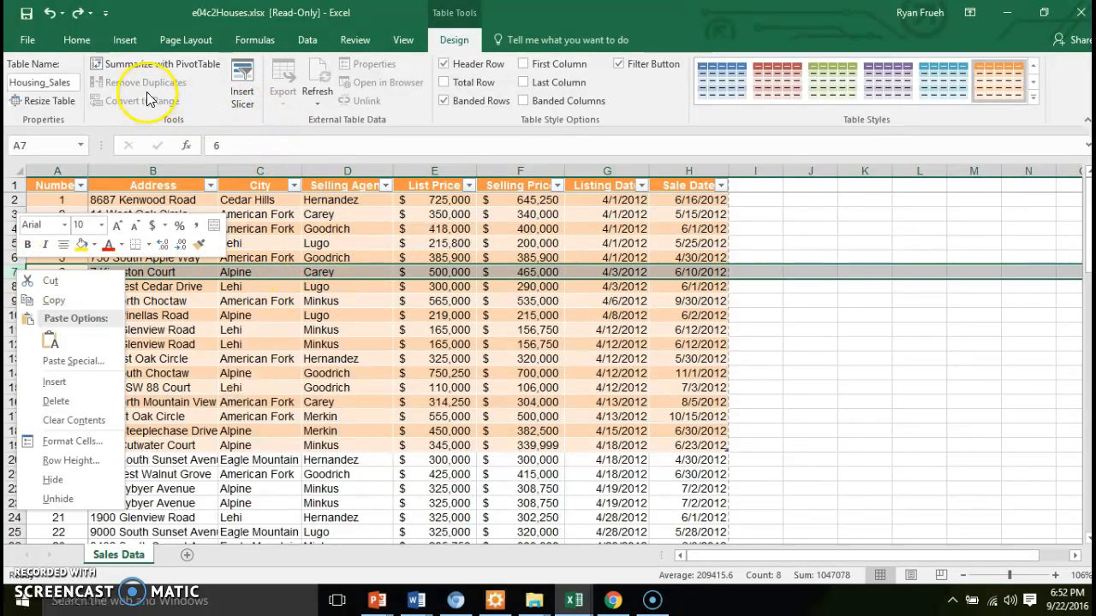
click(125, 40)
click(124, 40)
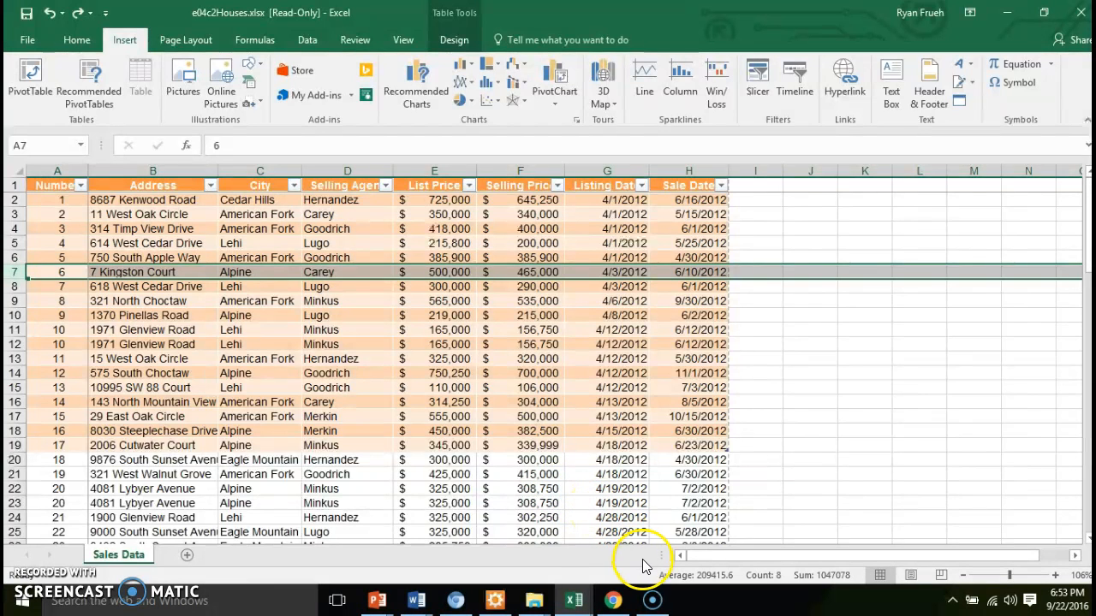
mouse_move(654, 603)
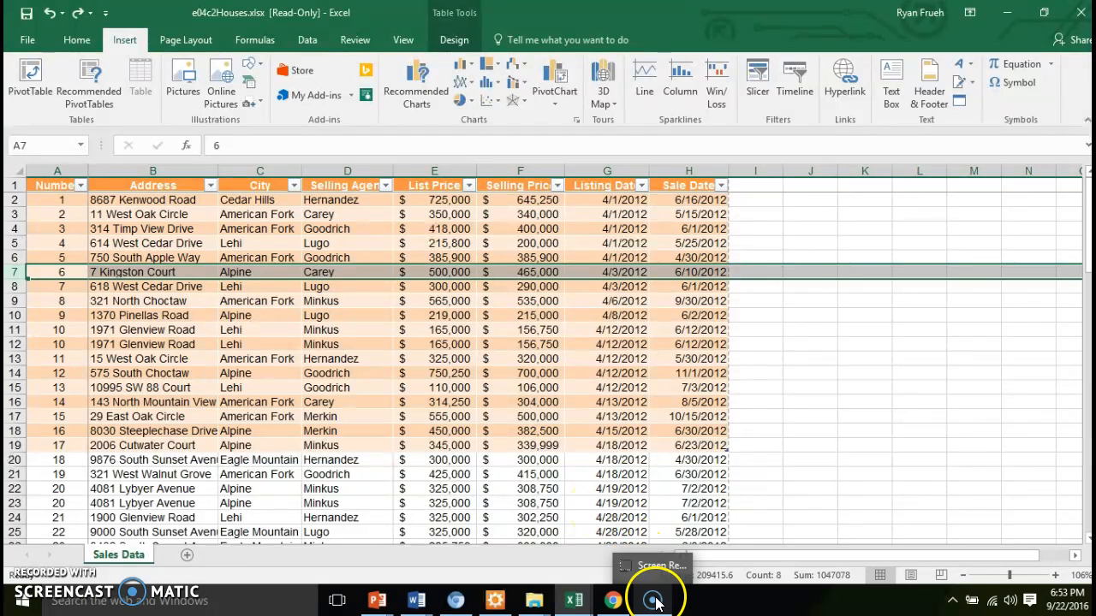